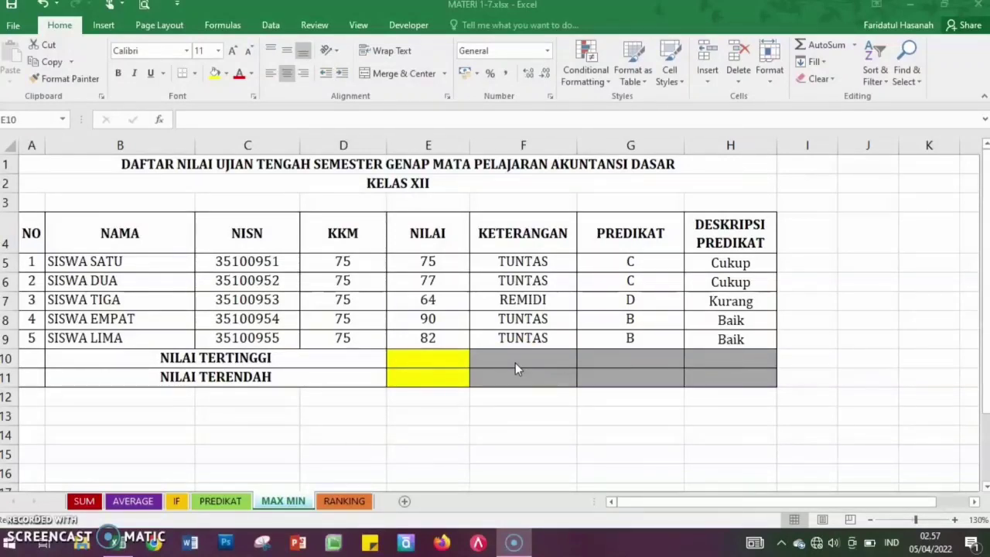
Label the NILAI TERTINGGI row with MAX in F10 and the NILAI TERENDAH row with MIN in F11.
left_click(411, 358)
left_click(411, 357)
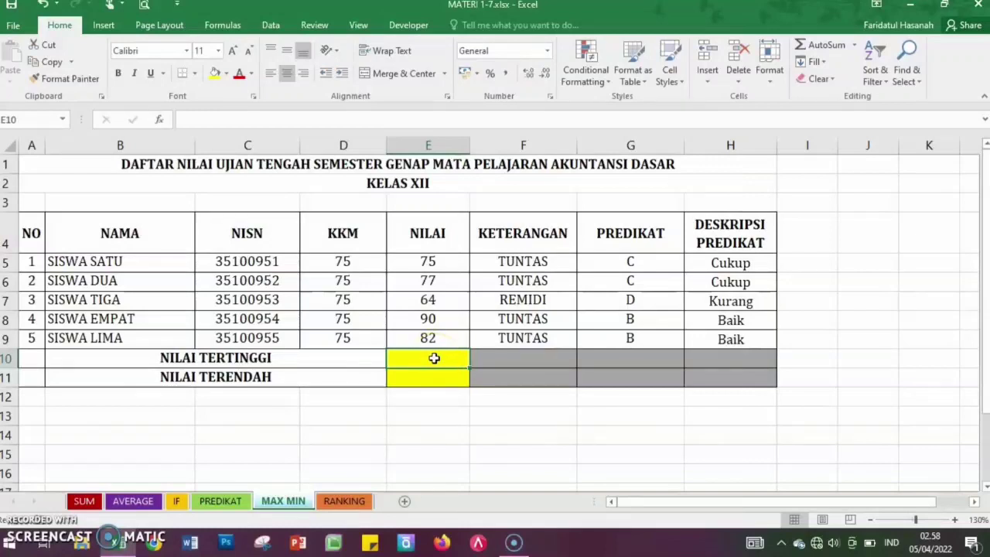
left_click(361, 367)
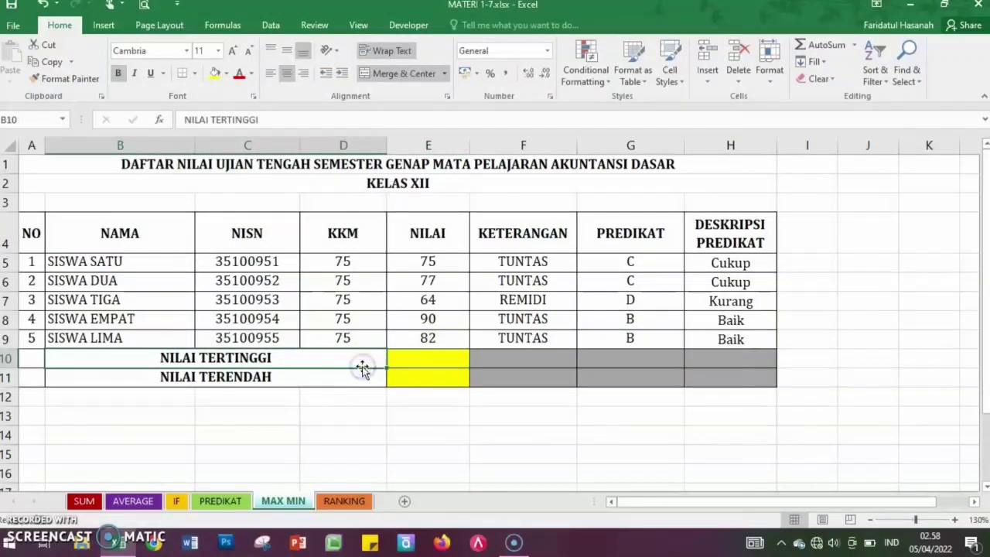
left_click(408, 360)
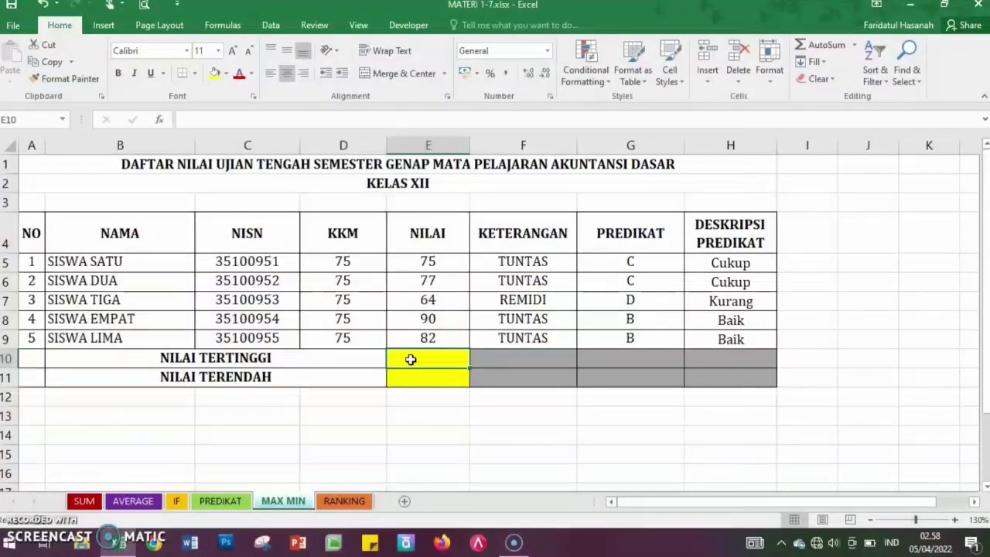
key("Right")
type("MAX")
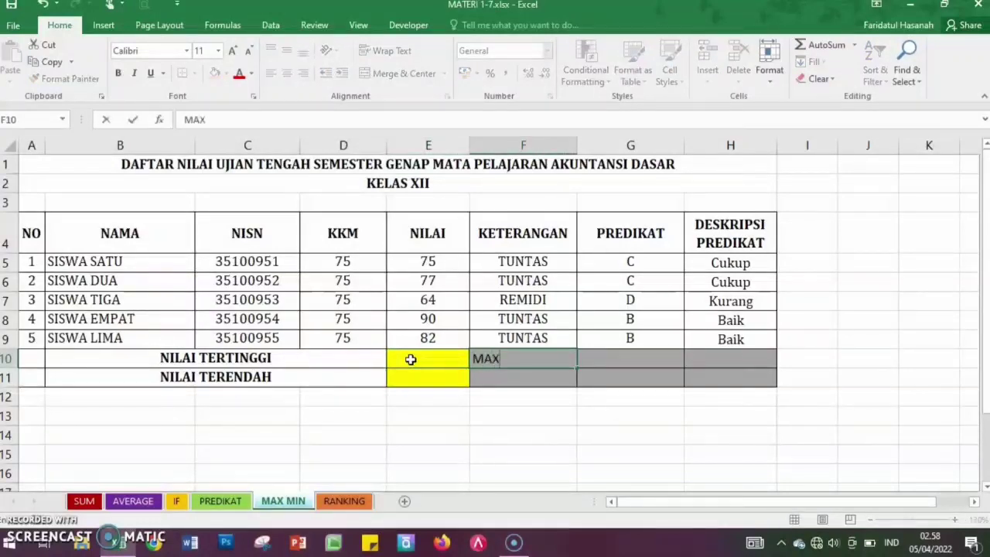
key("Return")
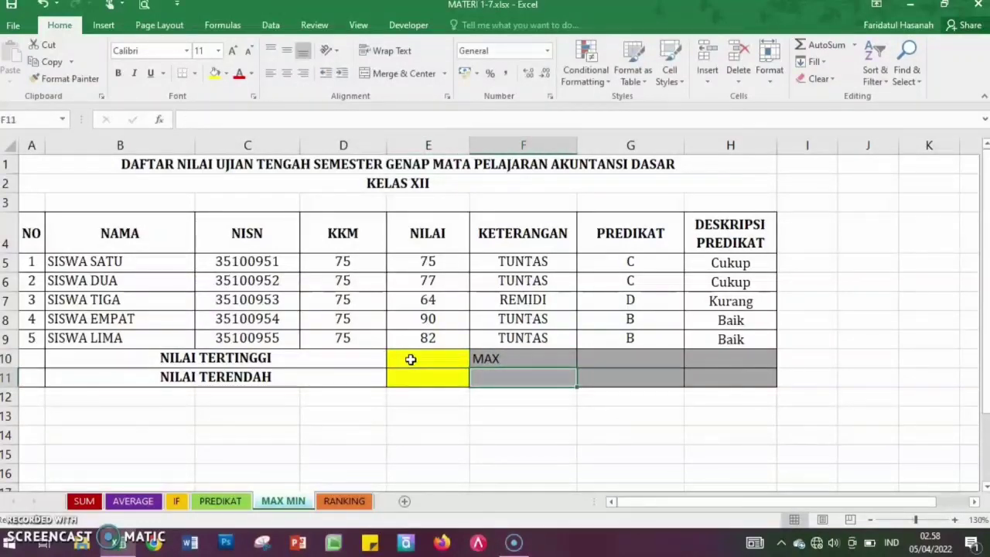
type("MIN")
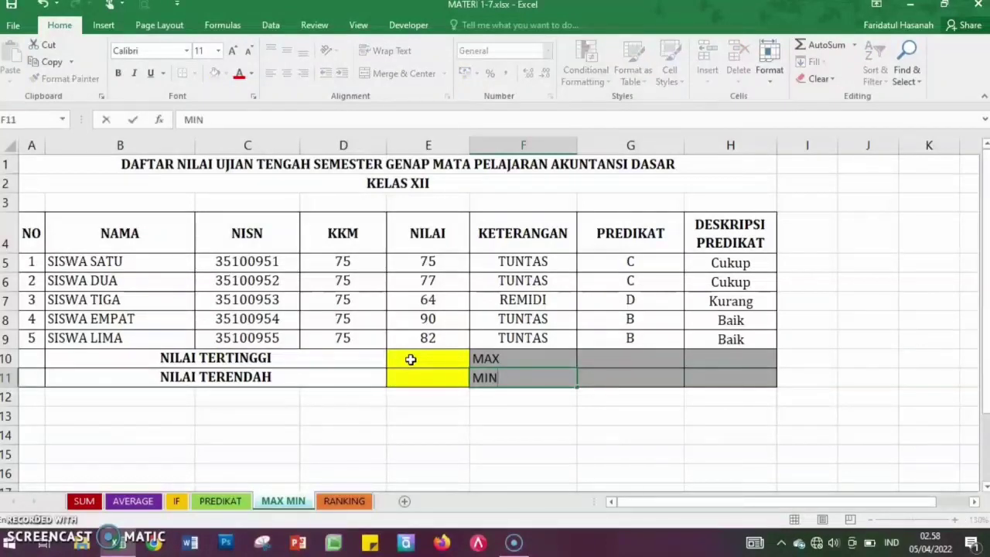
key("Return")
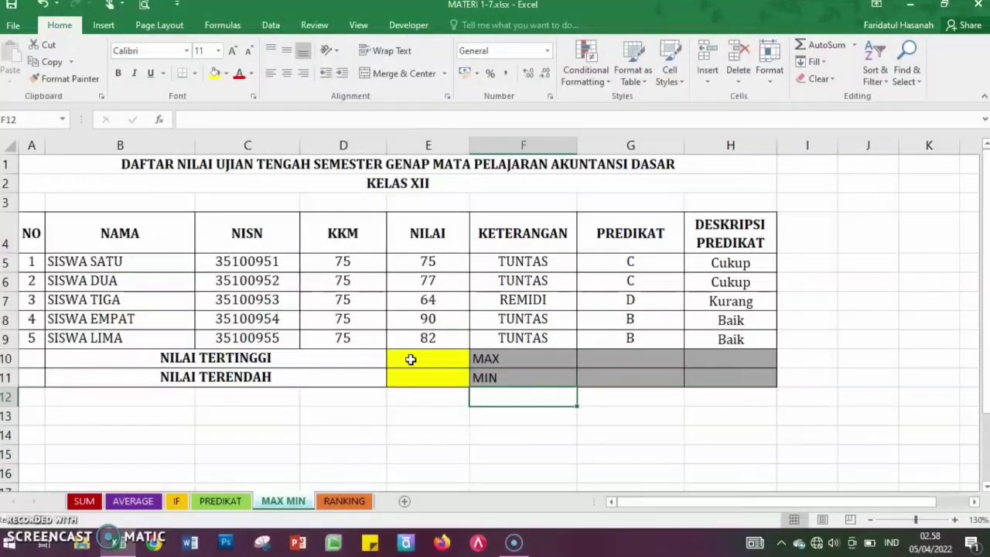
Enter the formula =MAX(E5:E9) in E10 to calculate the highest score in the NILAI column.
left_click(410, 358)
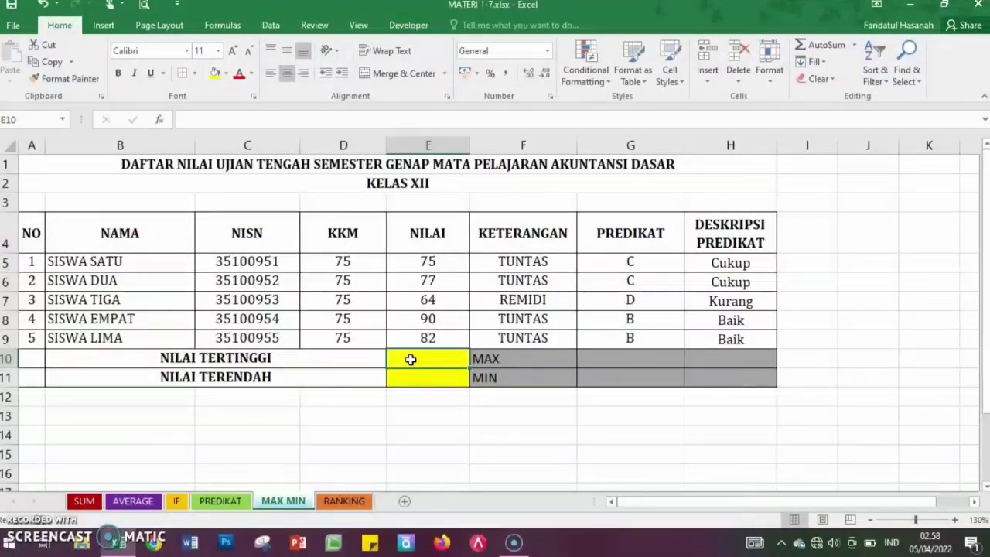
type("=")
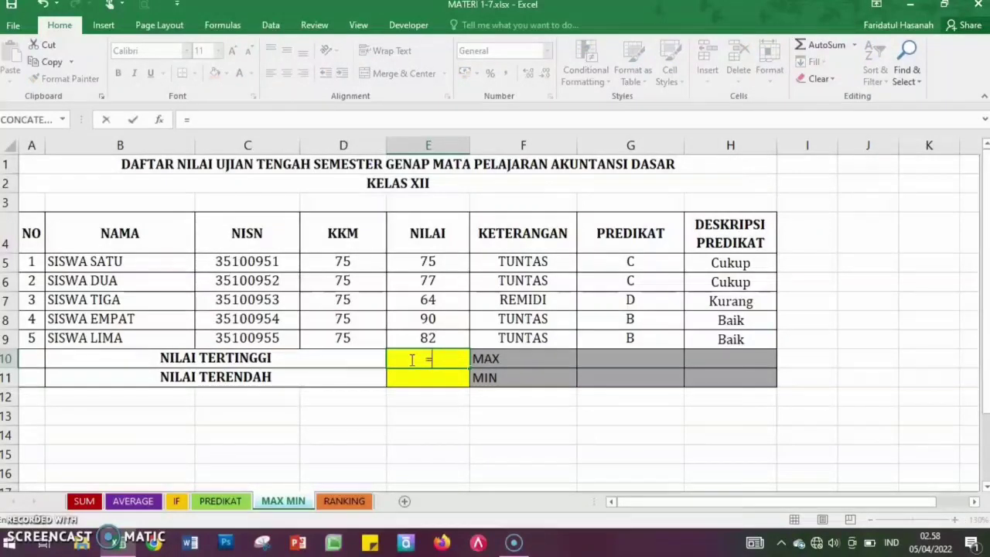
type("MAX")
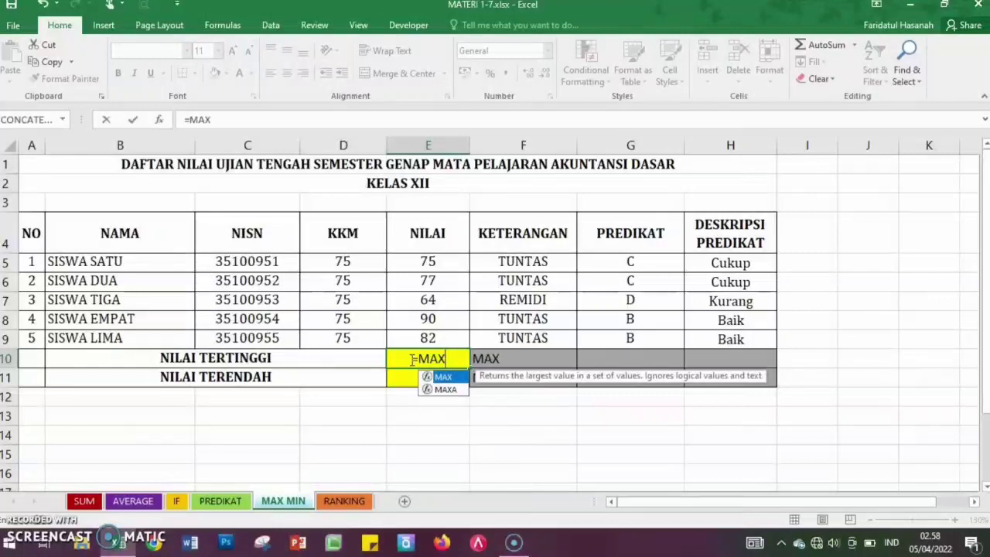
type("(")
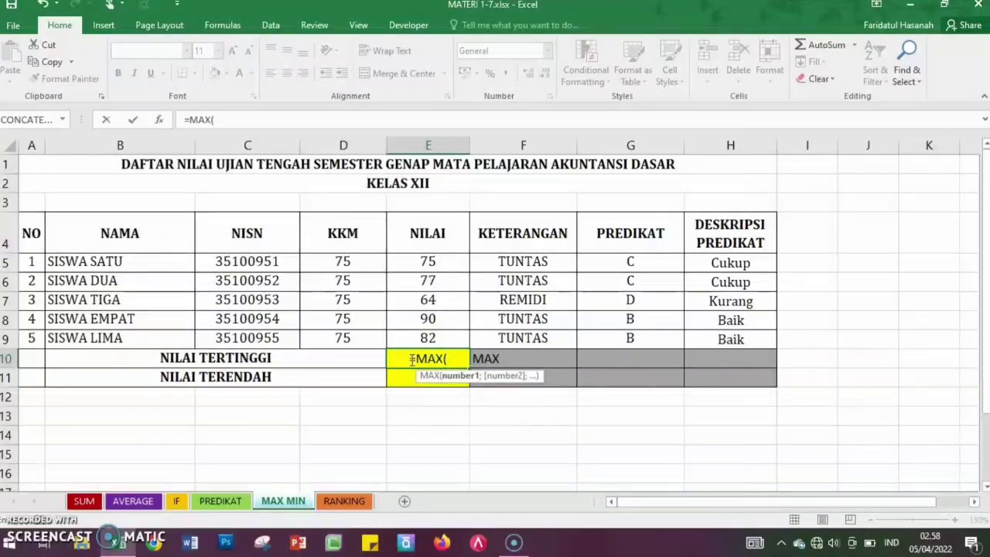
left_click(442, 263)
left_click_drag(442, 263, 435, 325)
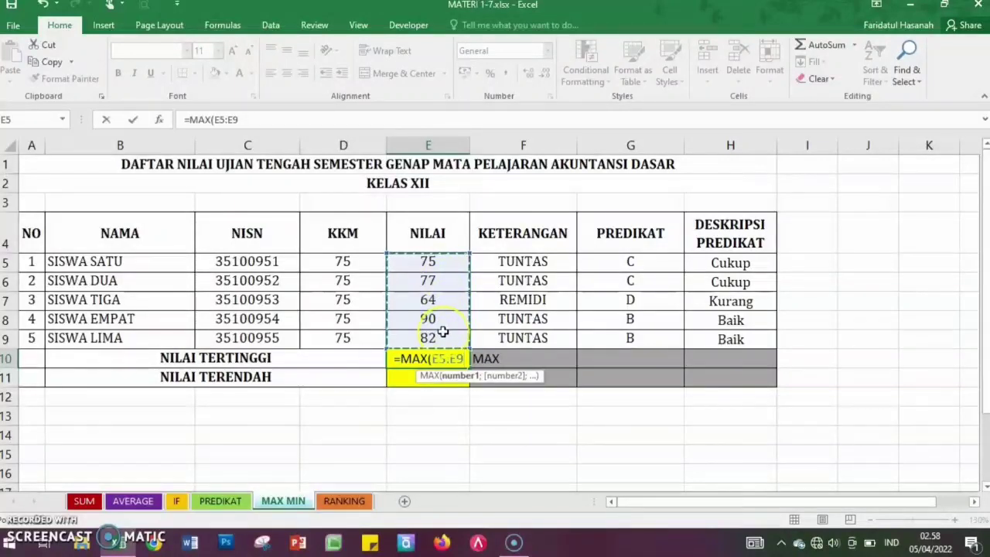
type(")")
key("Return")
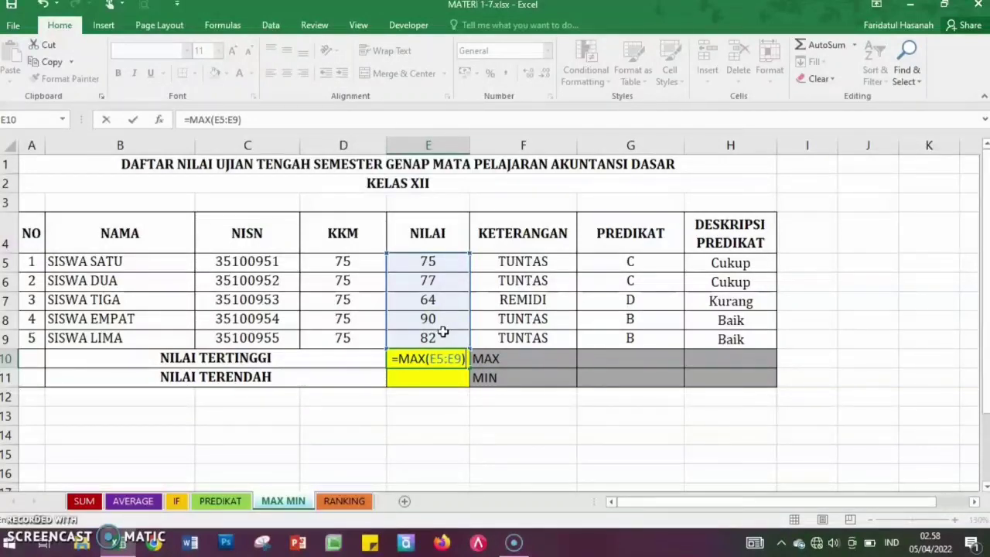
left_click(406, 359)
left_click(429, 358)
key("Return")
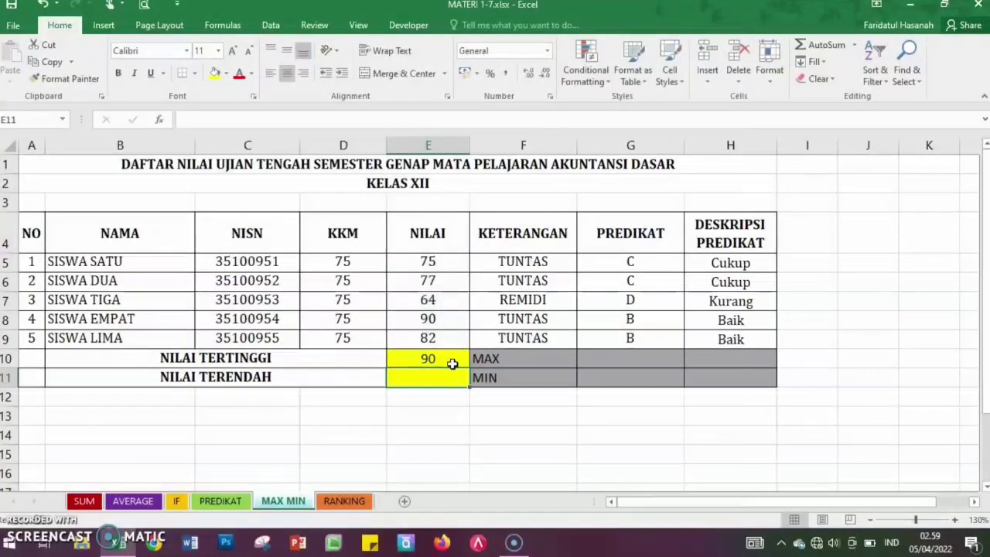
left_click(453, 364)
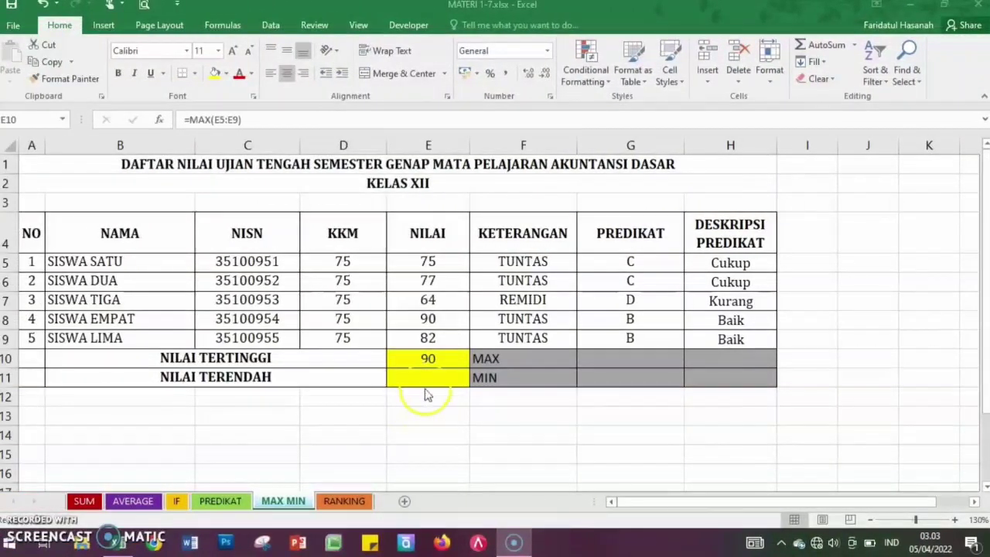
Enter the formula =MIN(E5:E9) in E11 to calculate the lowest score in the NILAI column.
left_click(384, 378)
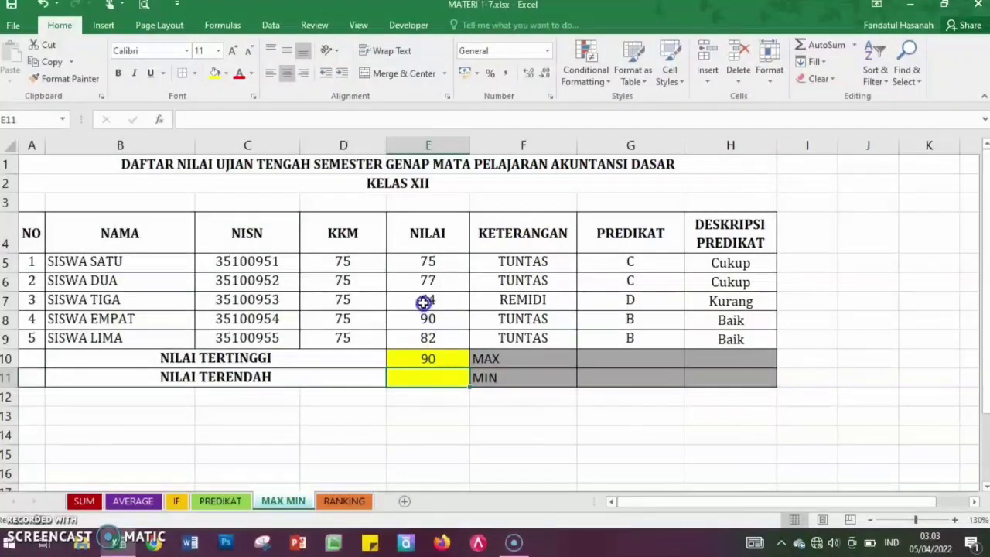
left_click(440, 264)
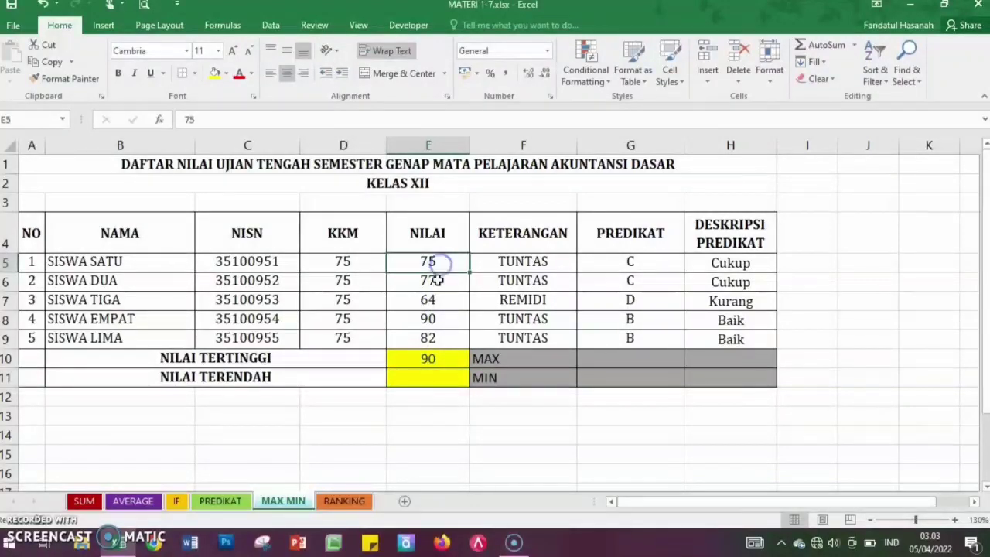
left_click(433, 336)
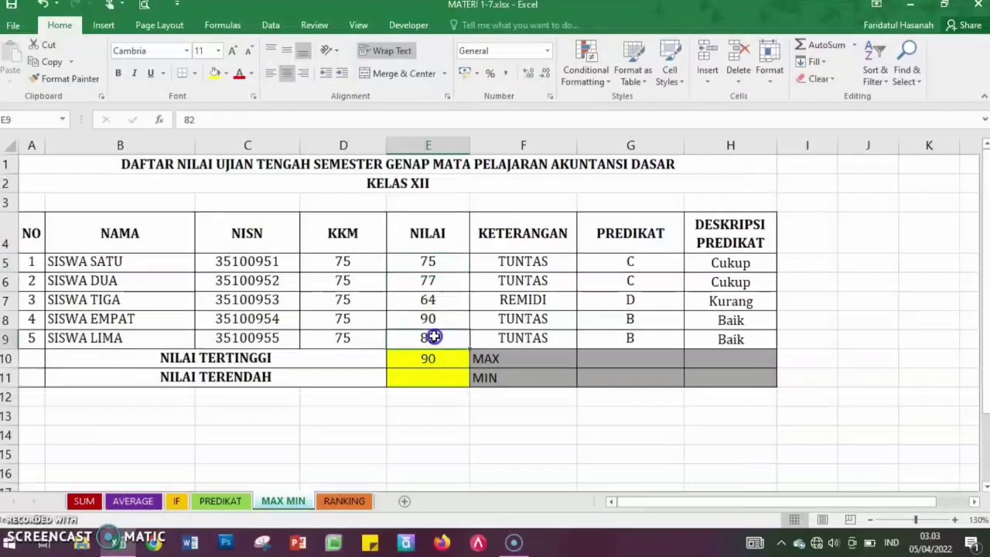
left_click(431, 377)
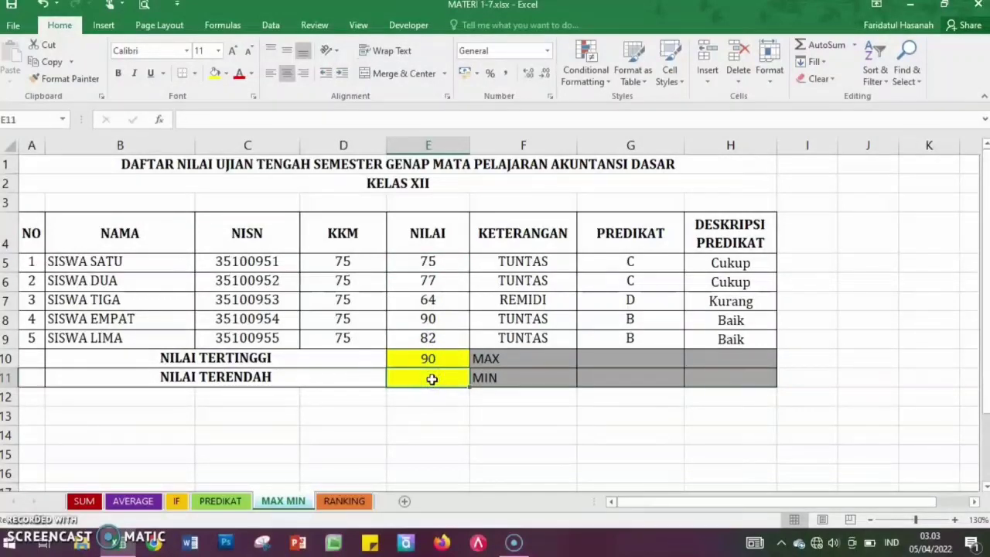
type("=")
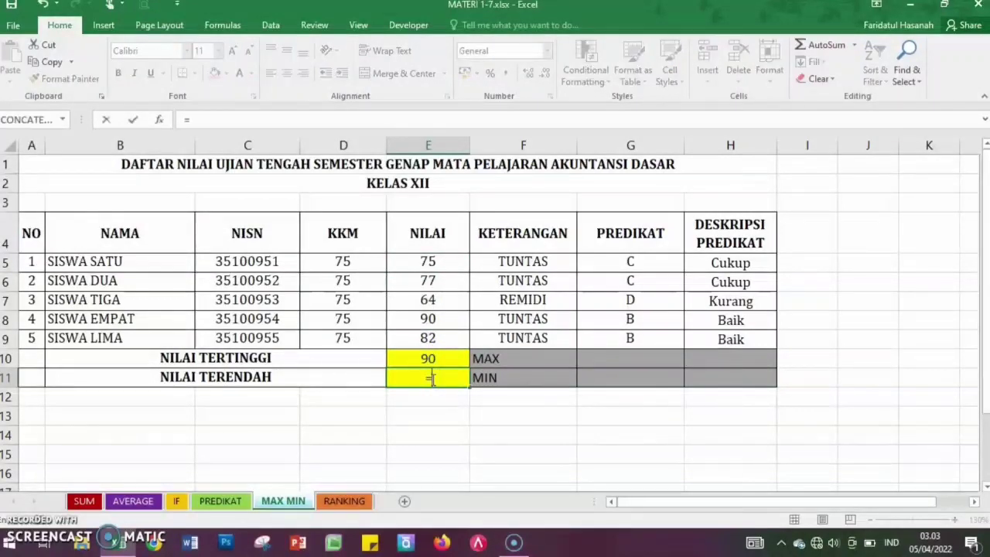
type("MIN")
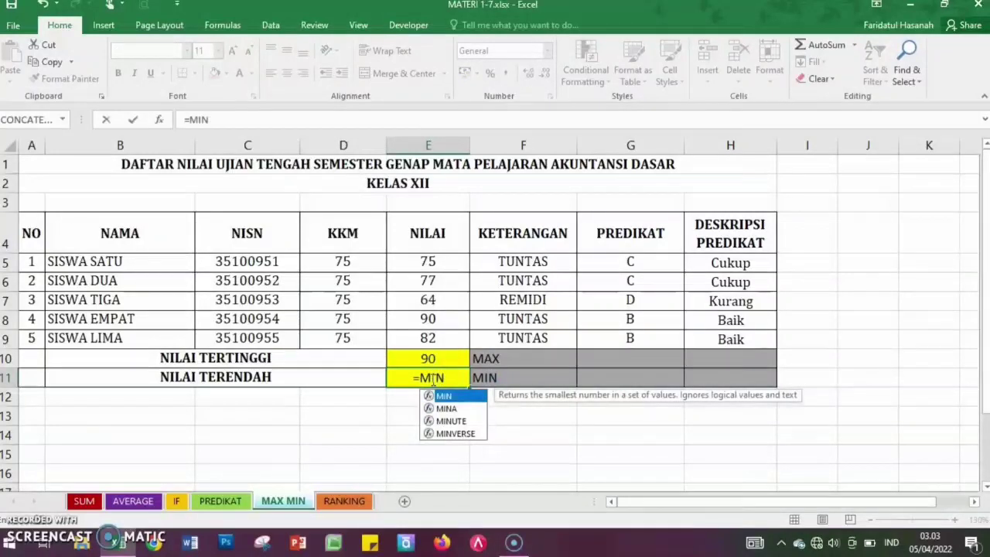
type("(")
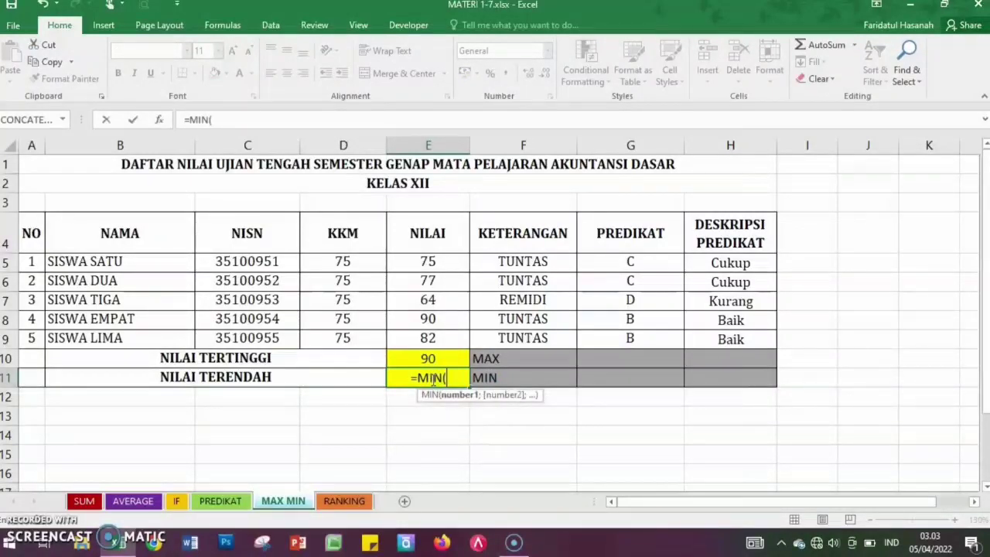
left_click_drag(442, 263, 444, 335)
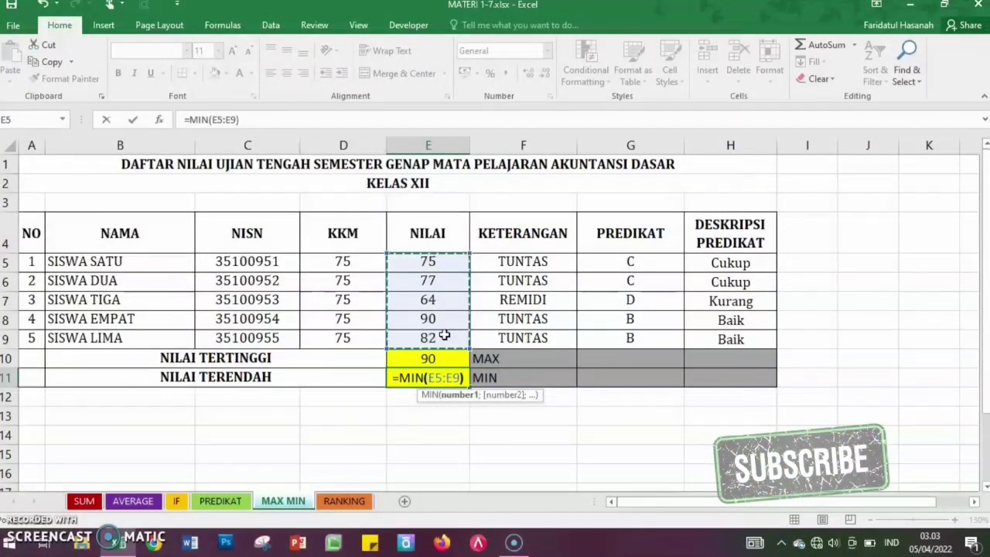
type(")")
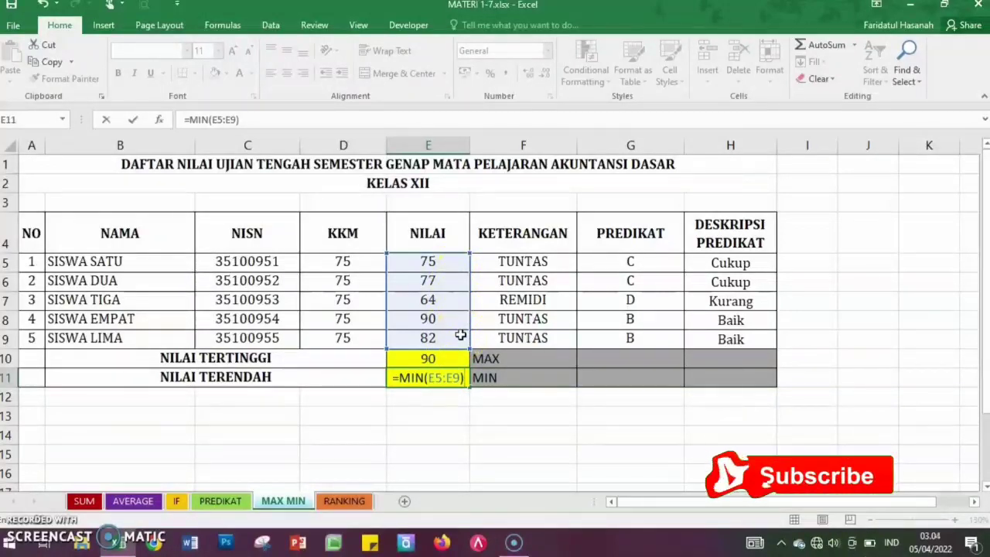
key("Return")
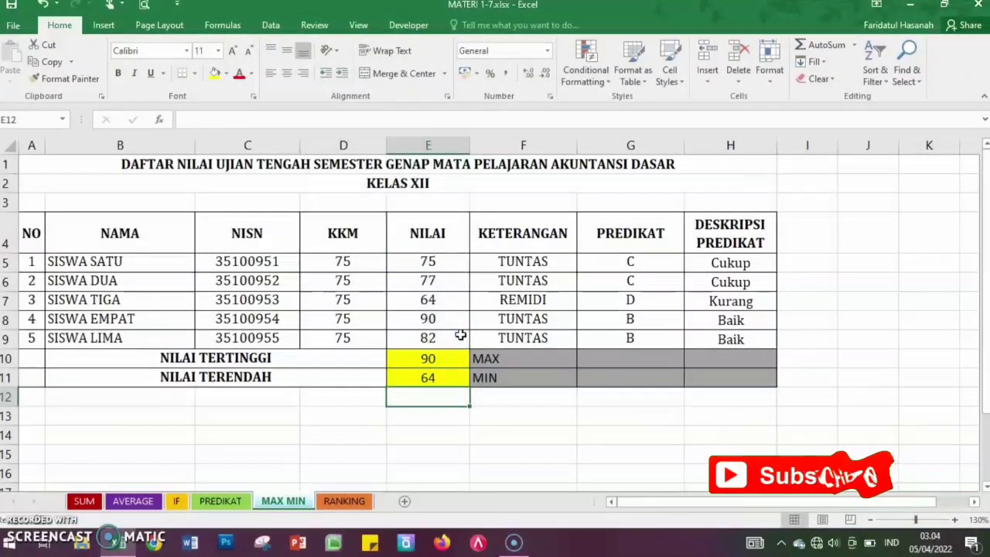
left_click(446, 377)
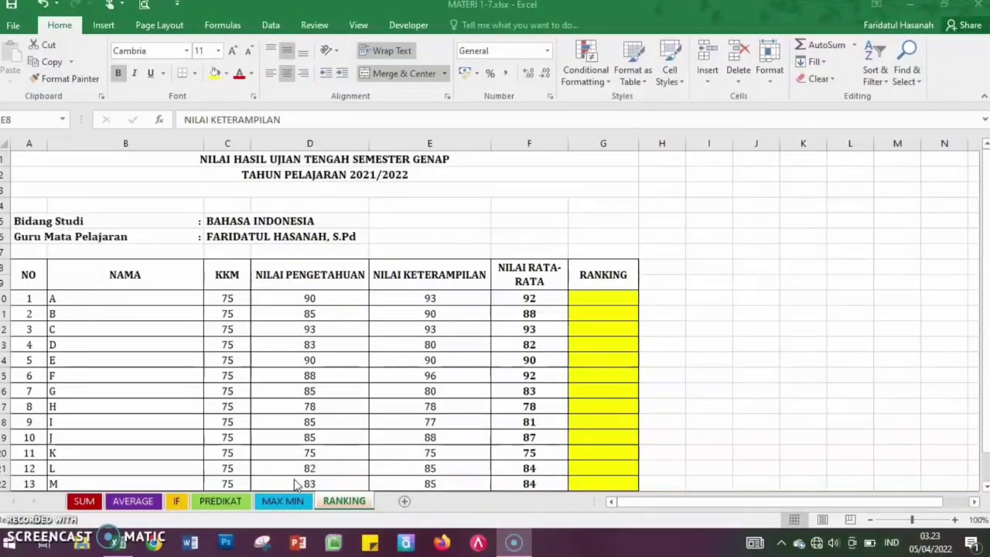
On the RANKING sheet, examine the student score table, the average scores in F10:F24 and the RANKING column starting at G10.
left_click(343, 502)
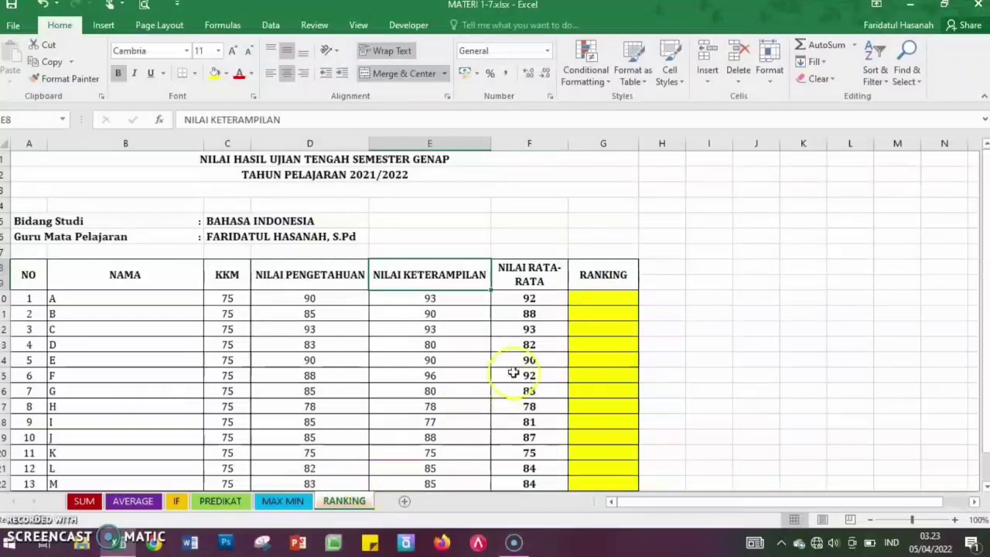
left_click(610, 300)
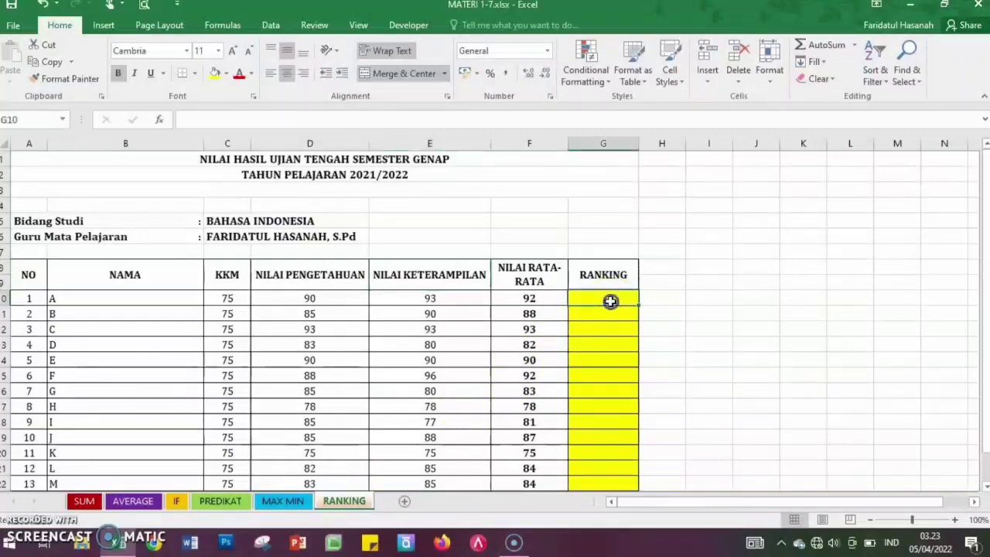
scroll(610, 301, "down", 1)
scroll(609, 301, "down", 1)
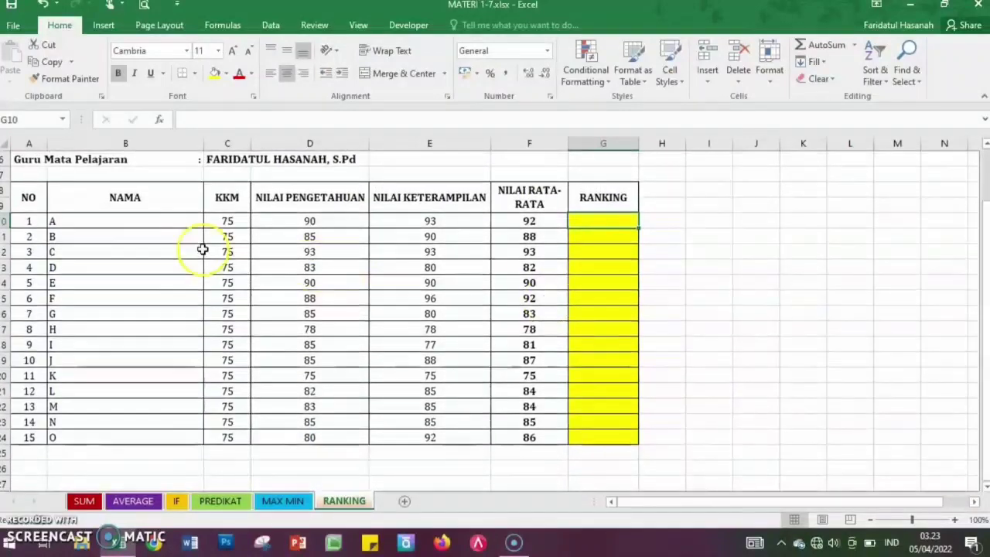
scroll(460, 283, "up", 1)
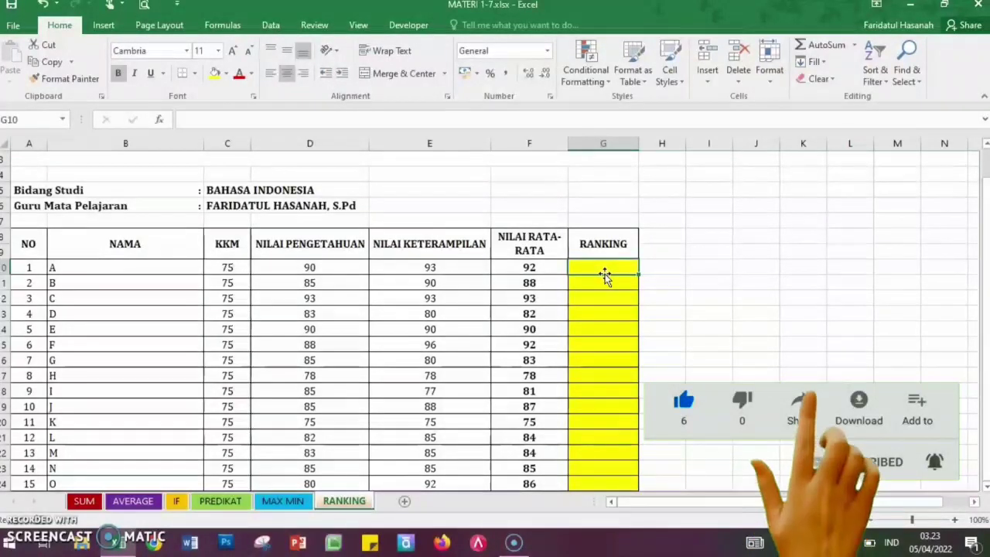
scroll(605, 273, "up", 1)
scroll(604, 274, "up", 1)
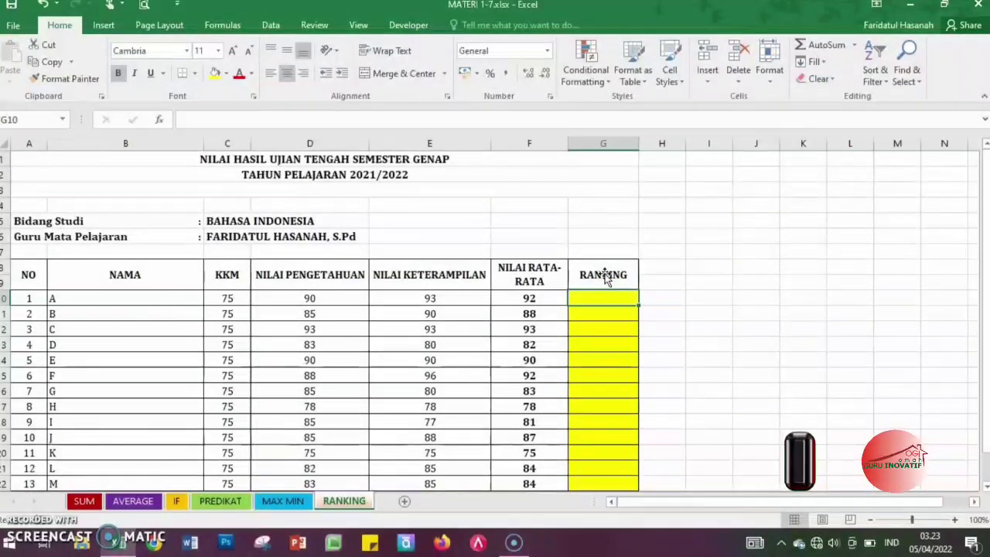
scroll(394, 335, "down", 2)
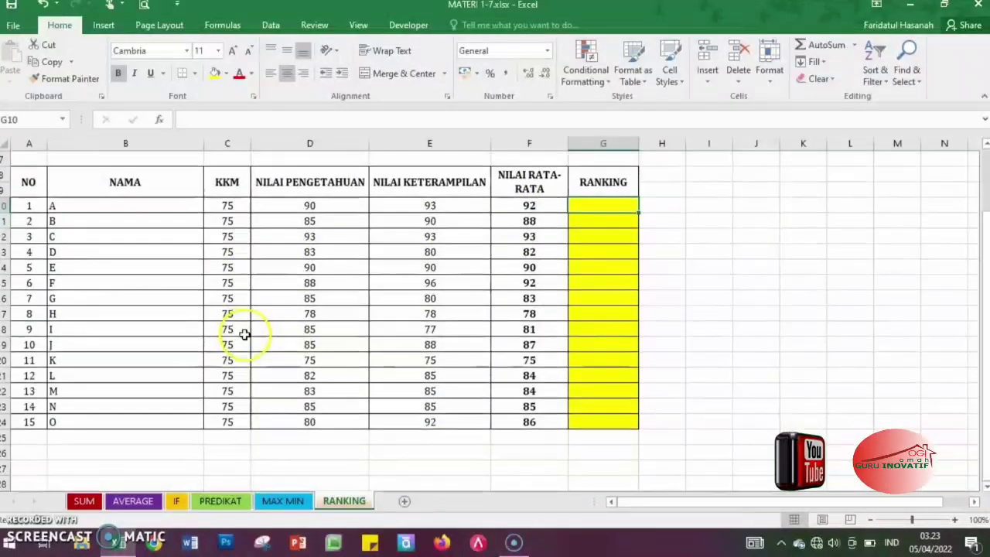
scroll(215, 342, "up", 1)
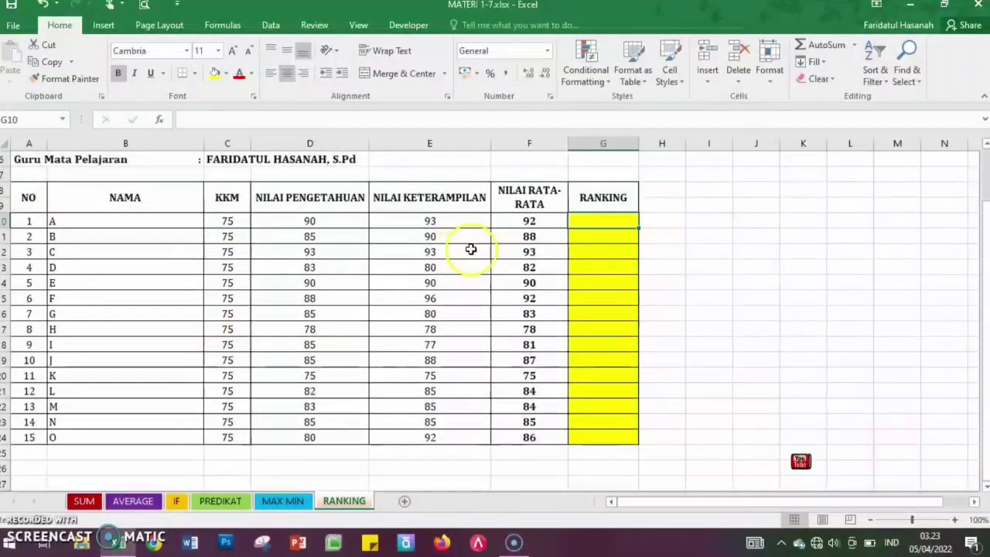
left_click(511, 222)
left_click_drag(511, 222, 510, 433)
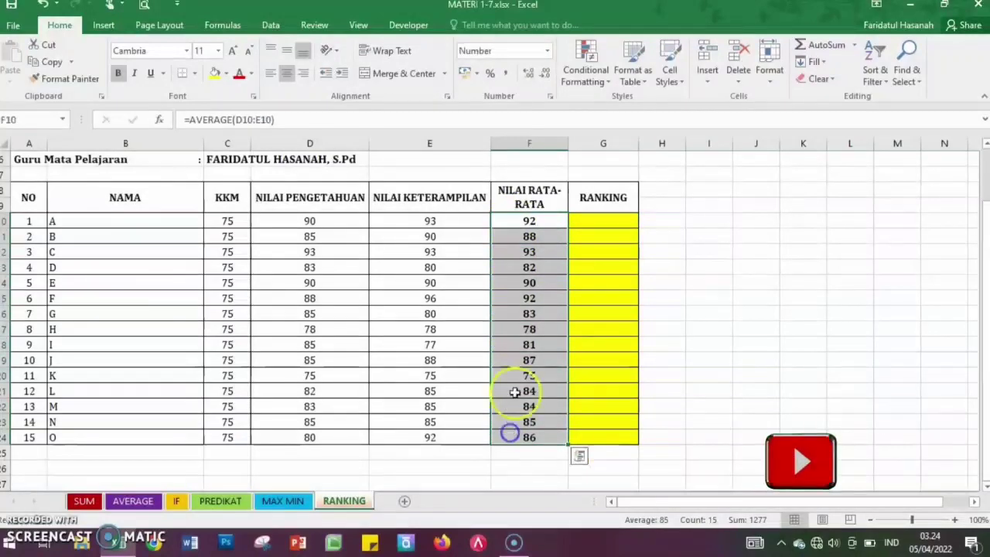
left_click(606, 221)
scroll(605, 261, "up", 1)
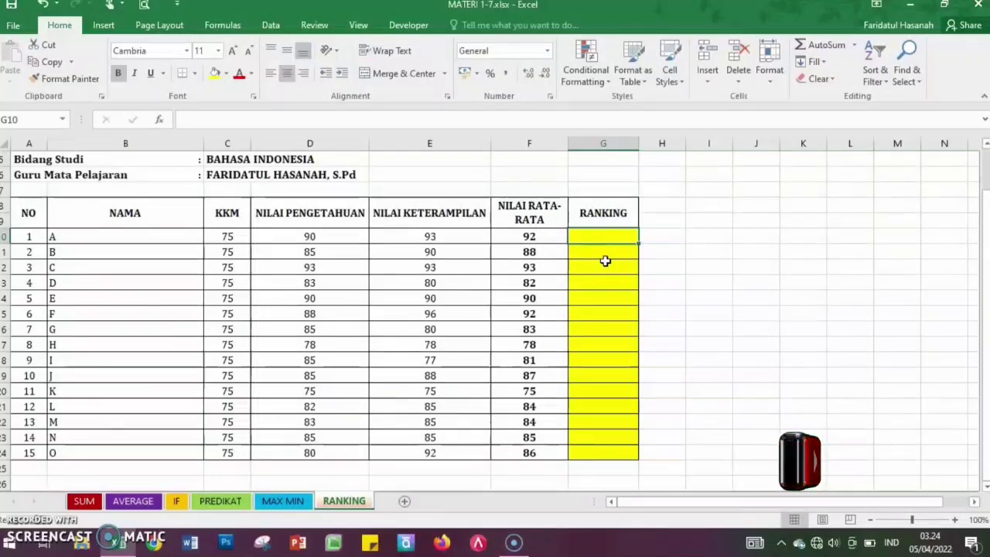
Enter the formula =RANK(F10;$F$10:$F$24;0) in G10 to rank student A's average score in descending order.
scroll(606, 261, "up", 1)
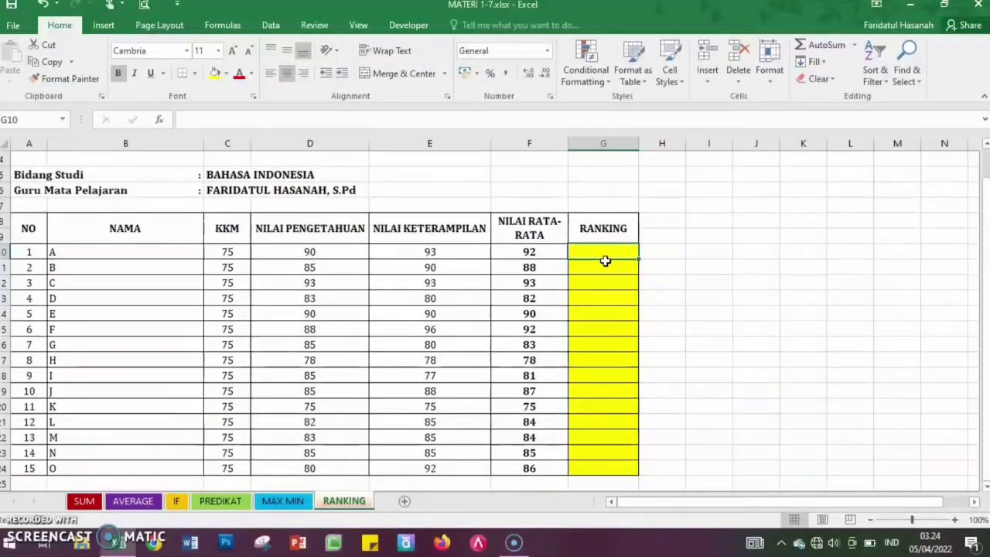
type("=")
type("RANK")
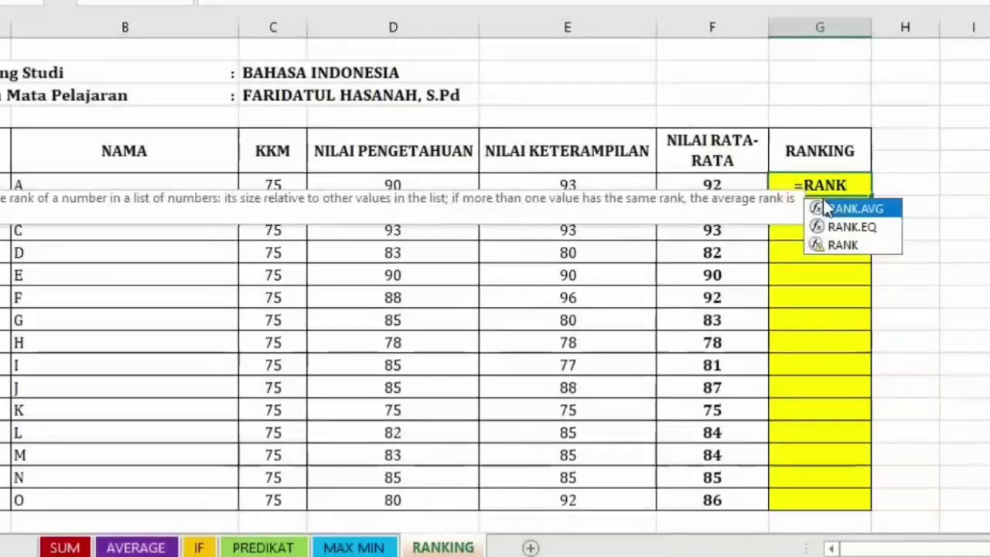
type("(")
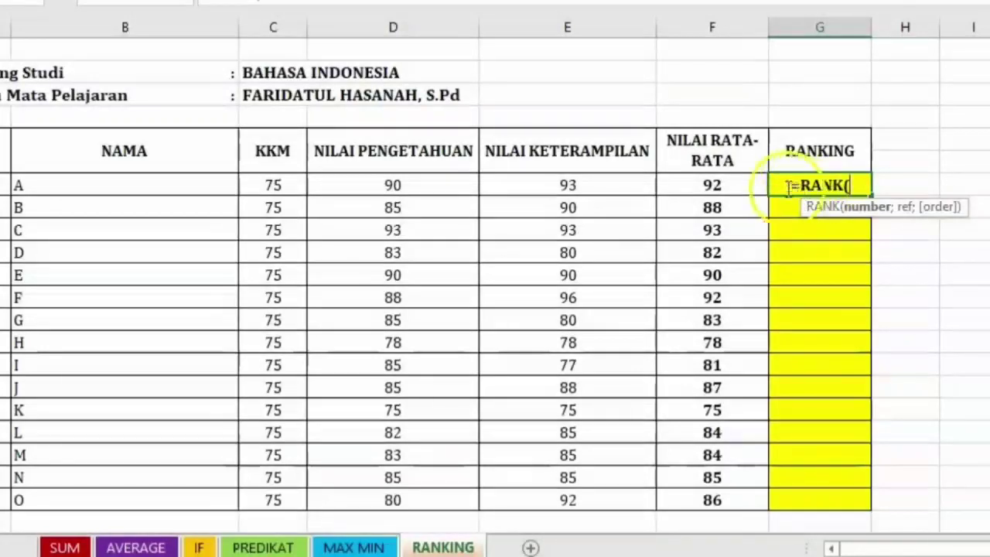
left_click(727, 186)
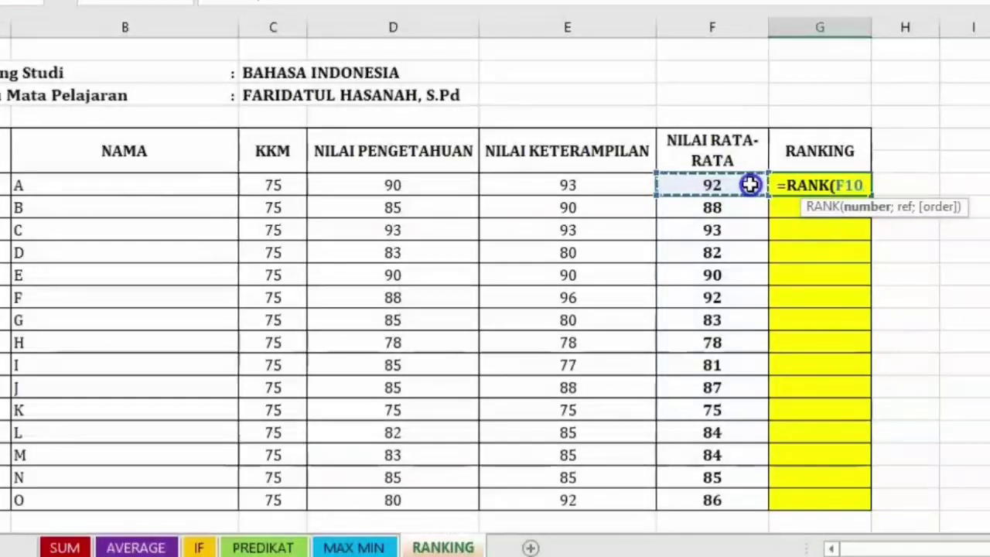
type(";")
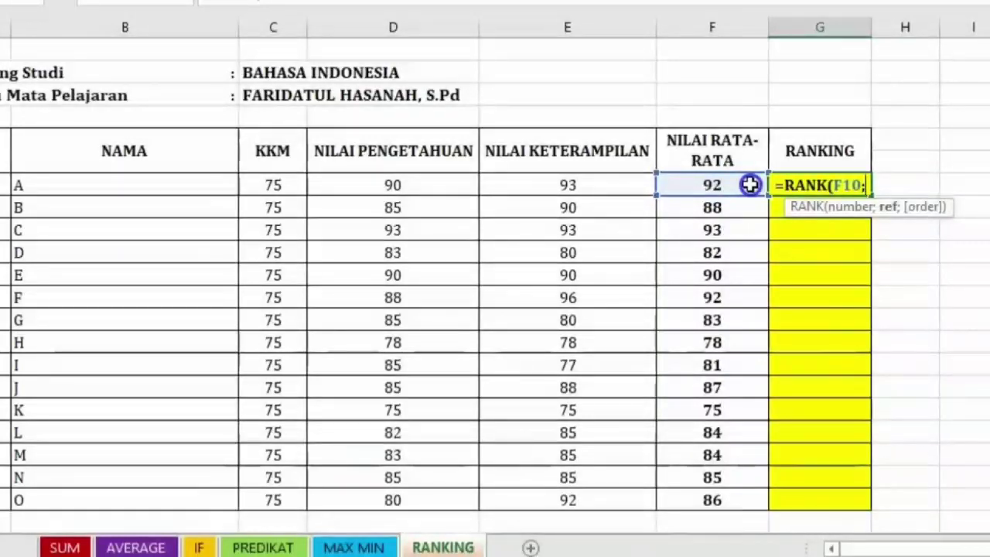
left_click_drag(750, 184, 735, 509)
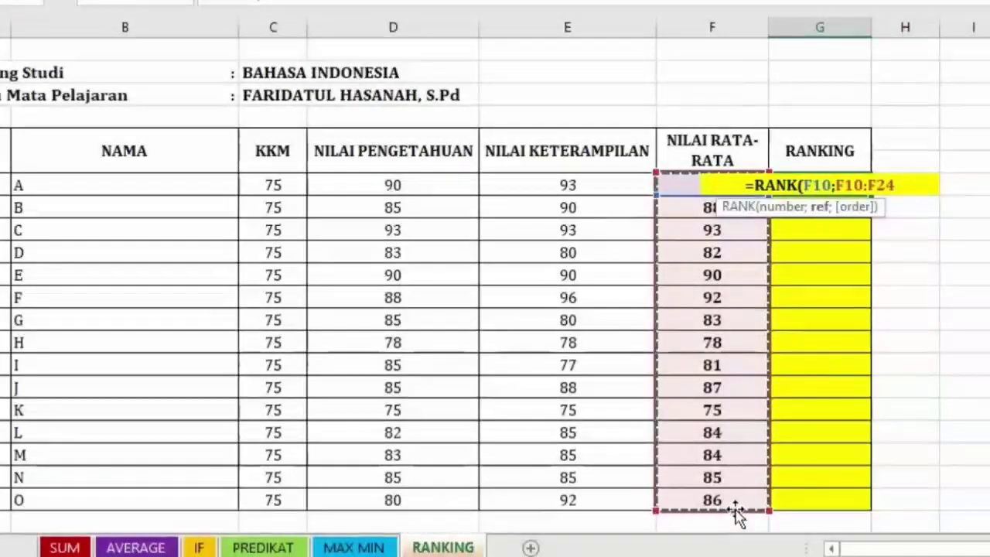
key("F4")
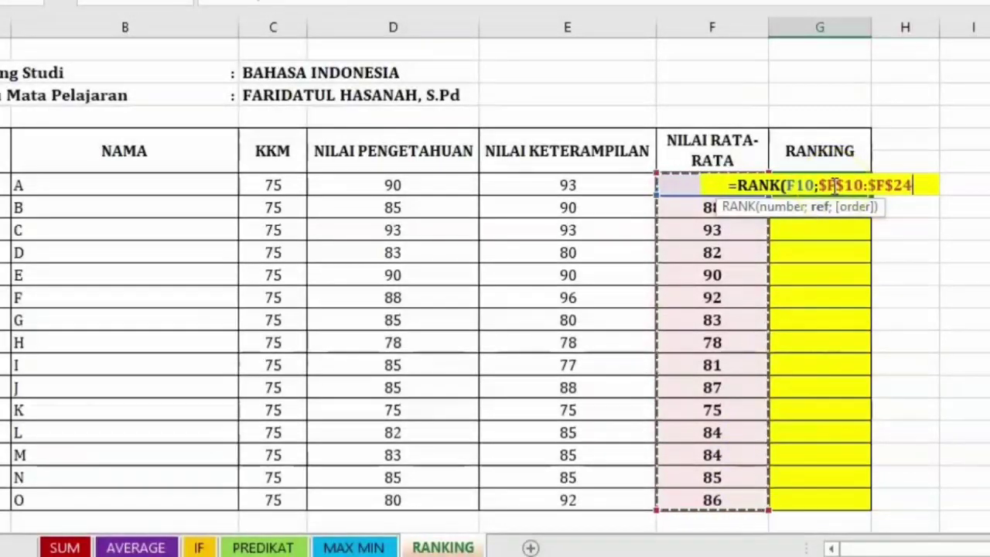
left_click(914, 184)
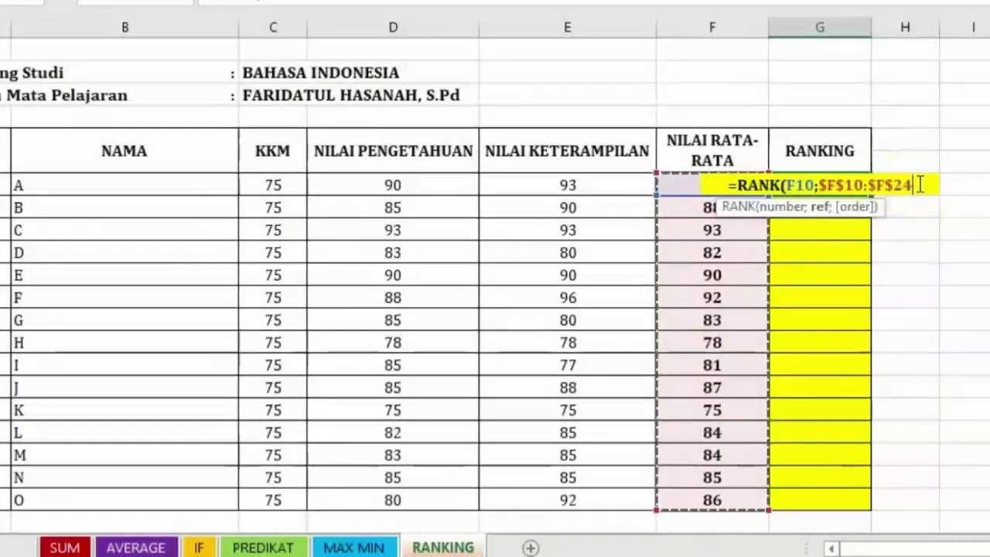
type(";")
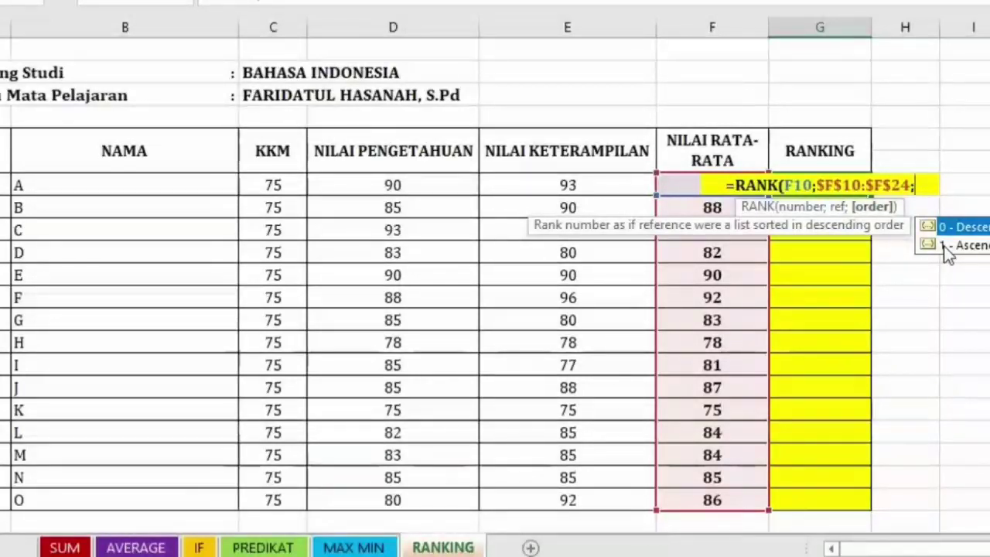
type("0")
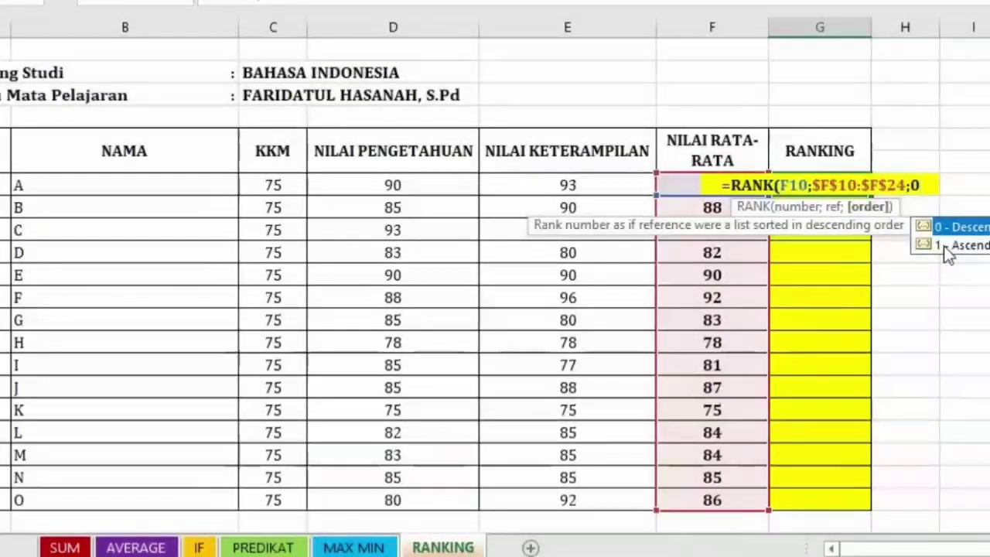
type(")")
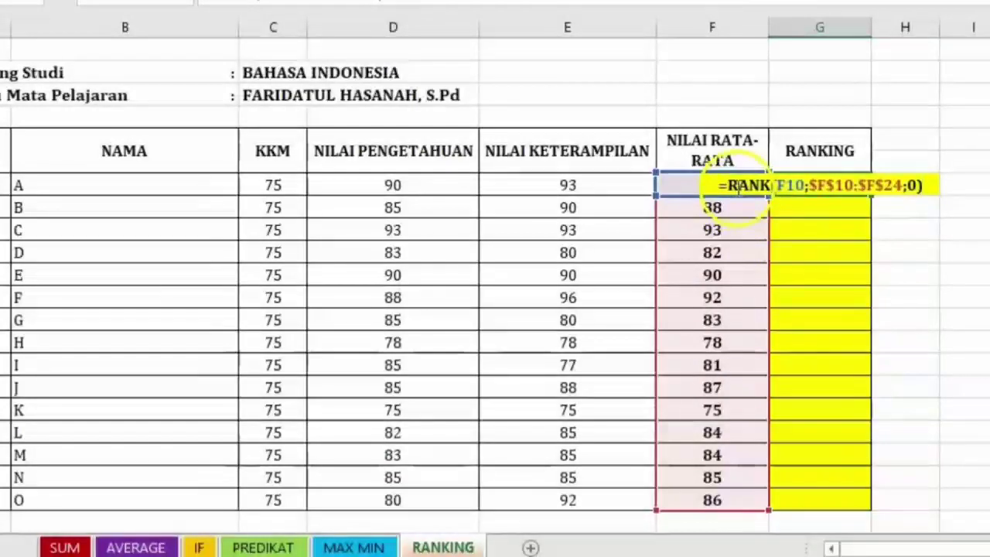
left_click(768, 185)
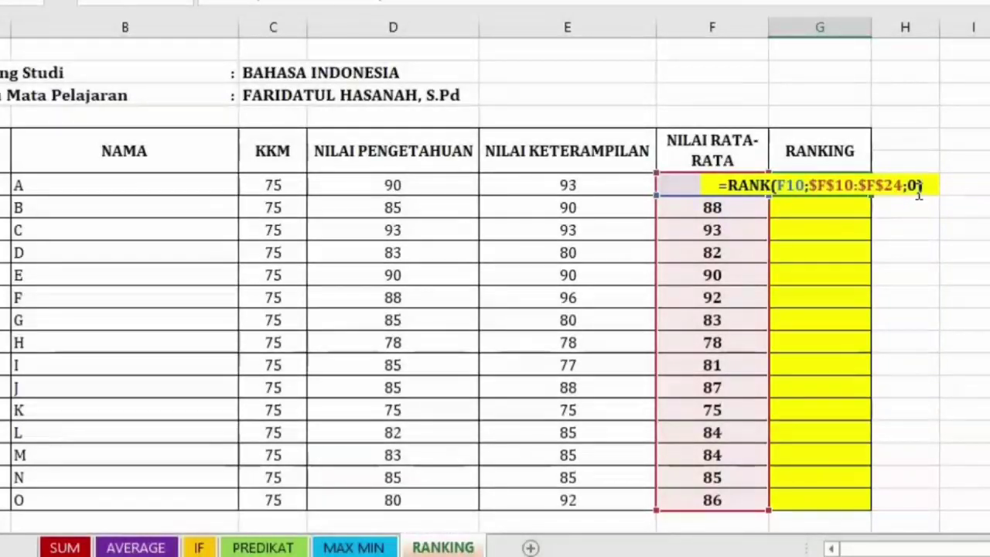
key("Return")
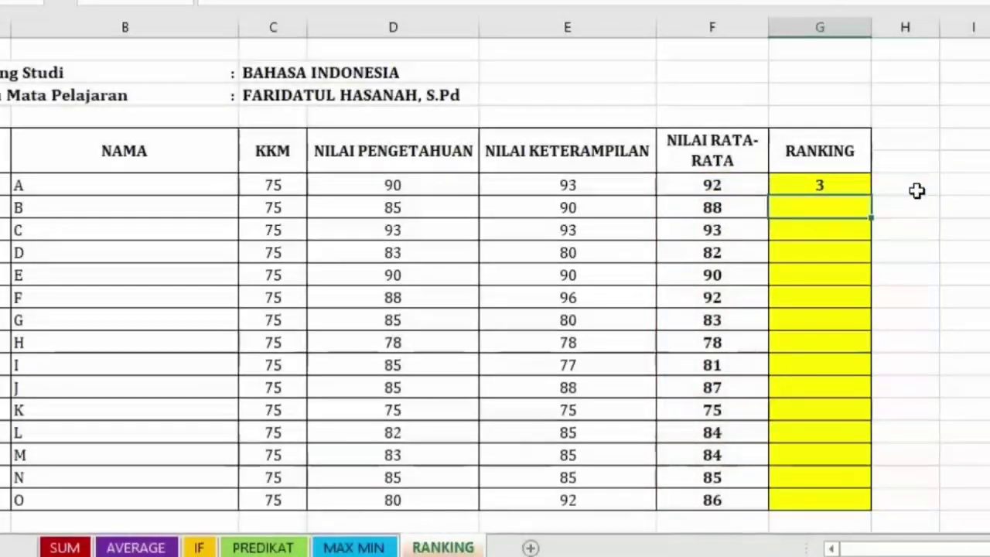
Fill the RANK formula from G10 down the RANKING column to G24 for all remaining students.
left_click(835, 185)
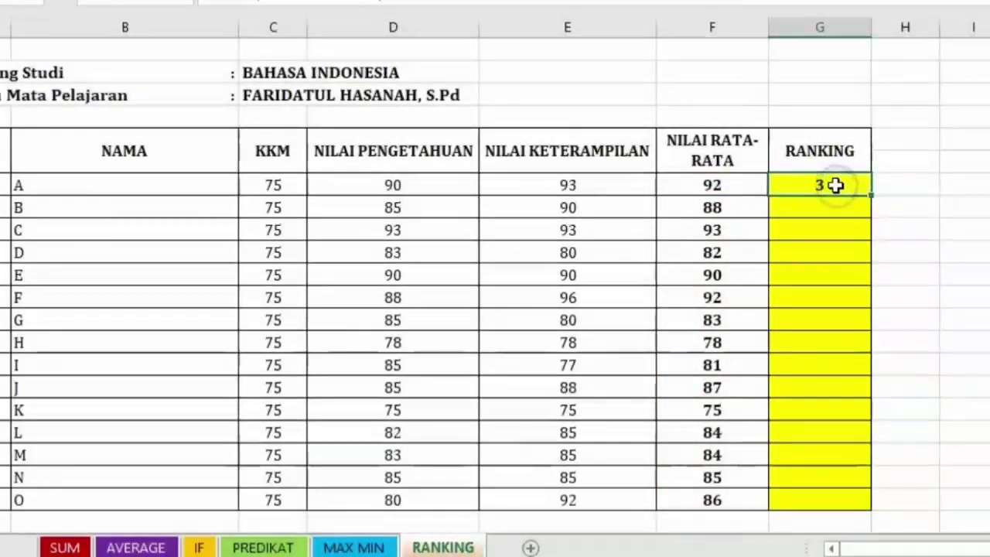
left_click(166, 183)
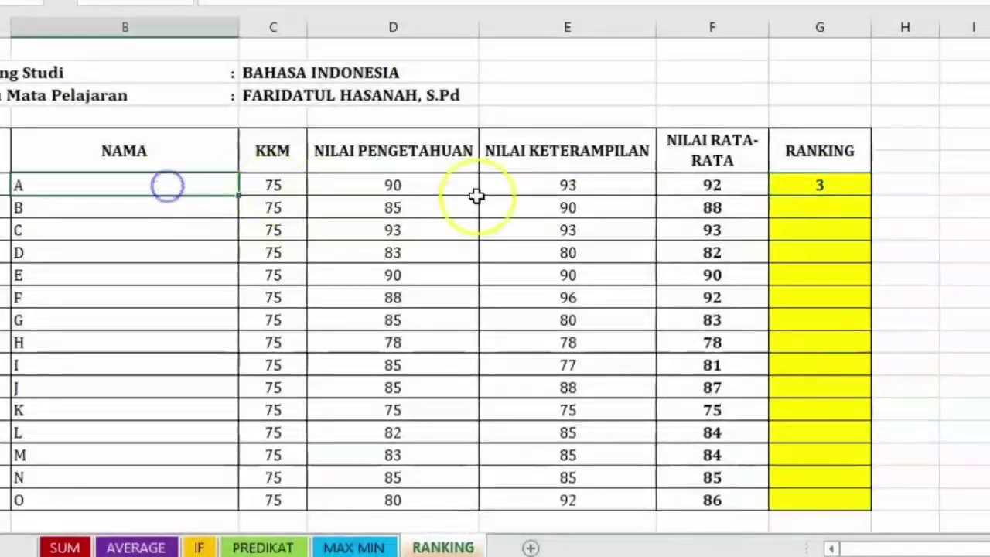
left_click(731, 189)
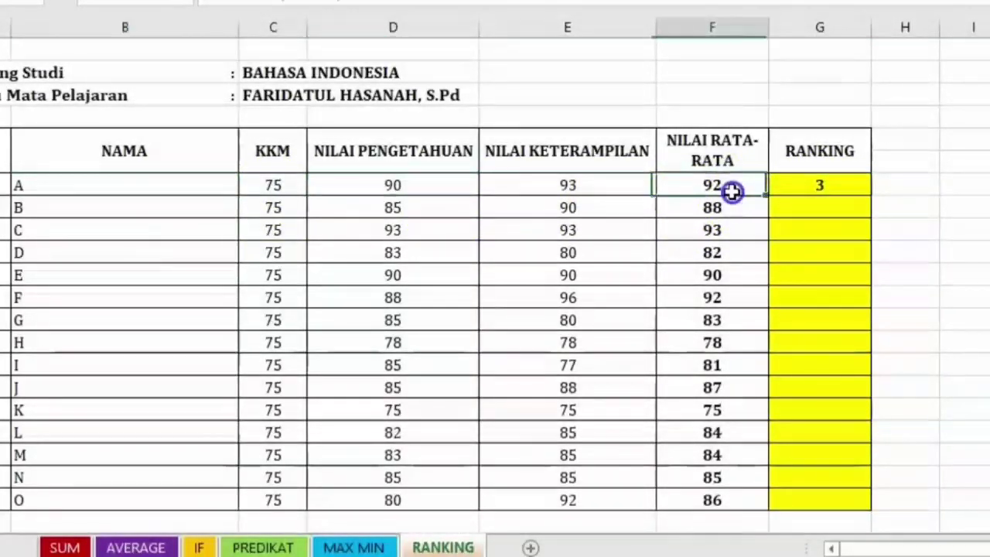
left_click(825, 184)
scroll(831, 181, "down", 1)
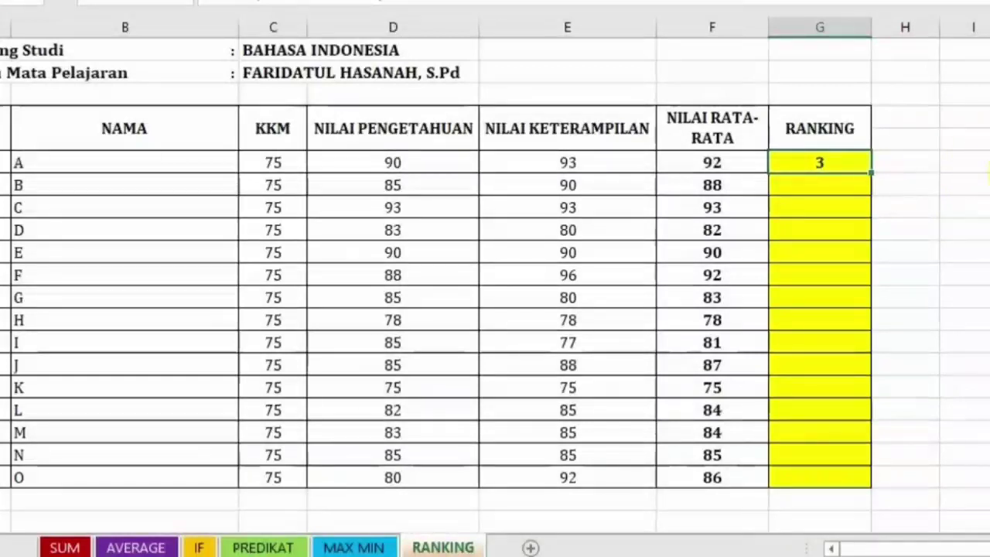
double_click(873, 176)
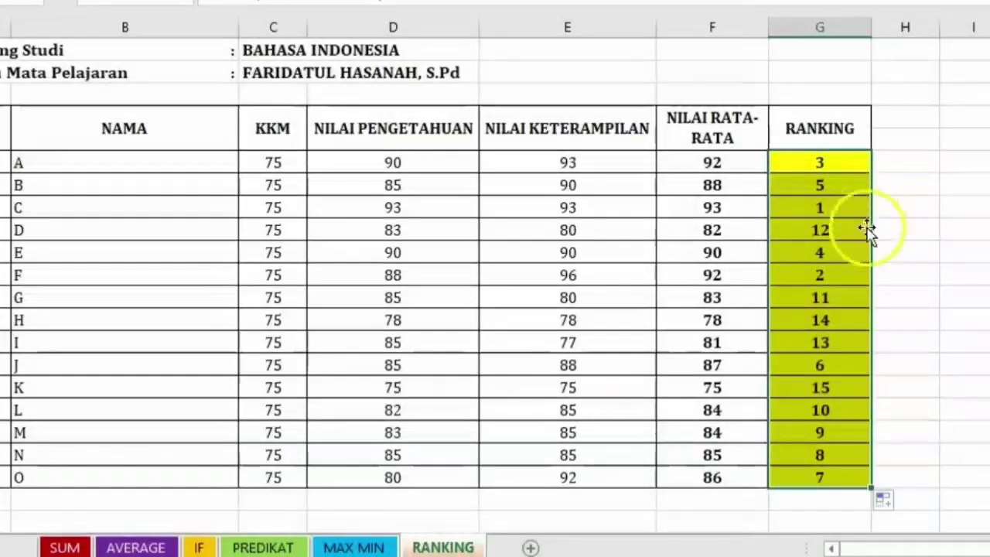
Compare the RANKING results with the average scores across students A to O, especially the rows of students C and K.
left_click(810, 205)
left_click(632, 212)
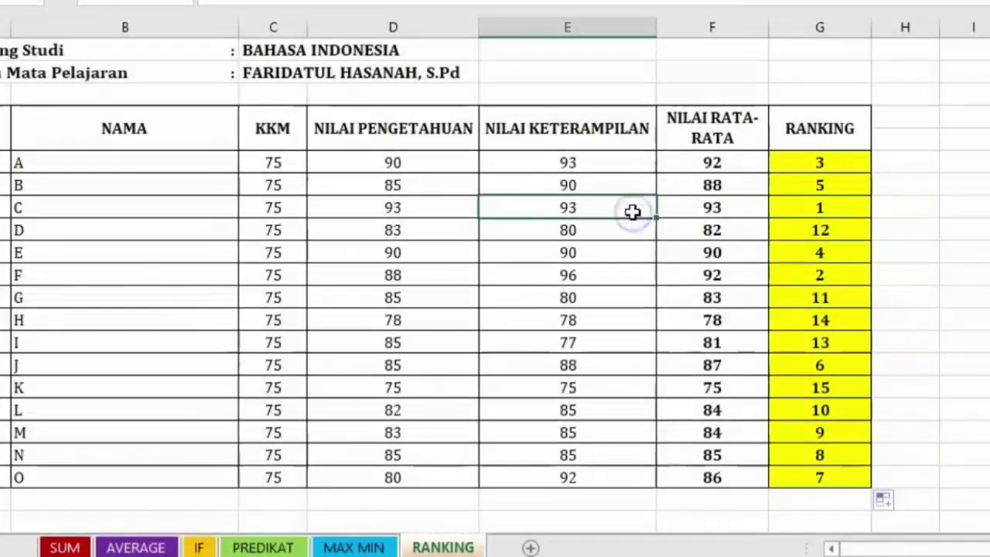
left_click(781, 183)
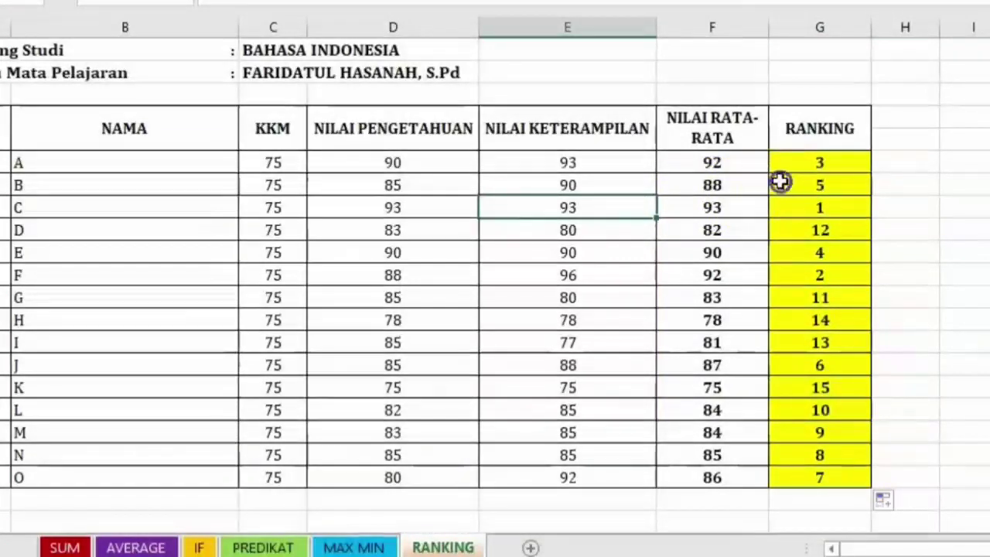
left_click(197, 166)
left_click(162, 459)
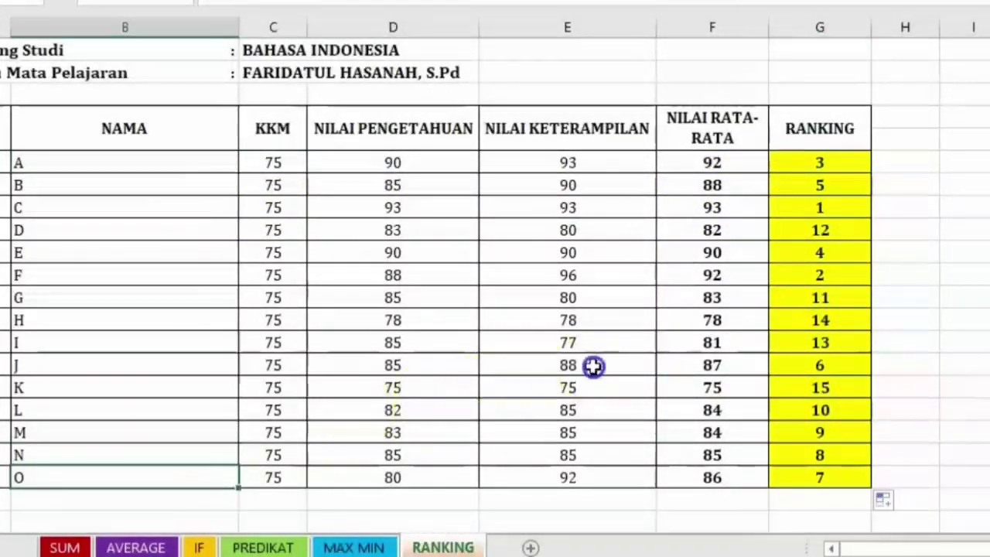
left_click(800, 167)
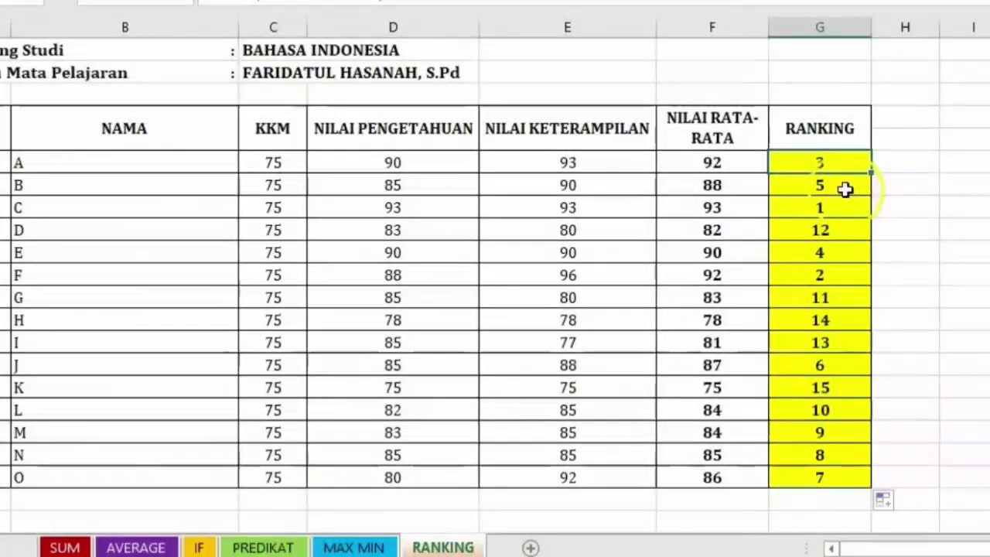
left_click(742, 161)
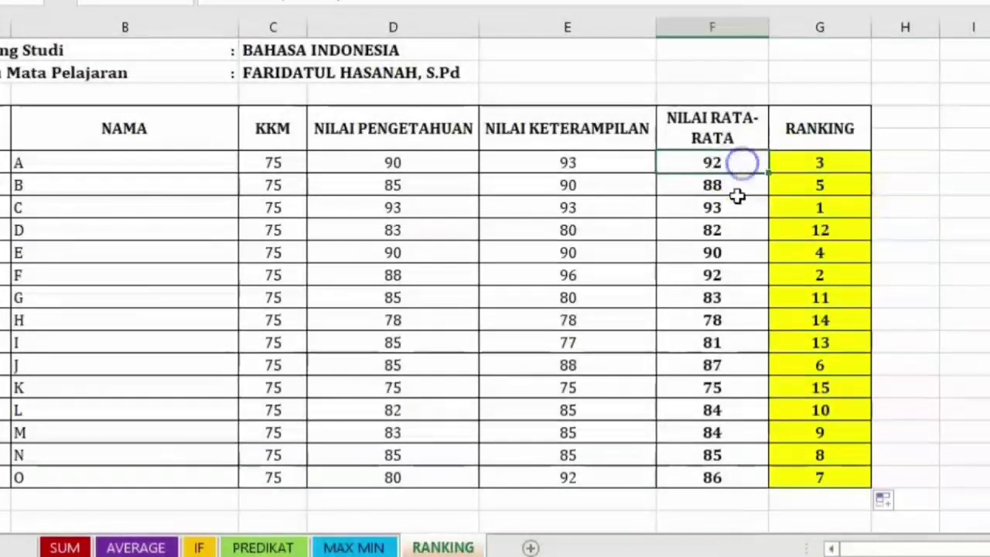
left_click(738, 473)
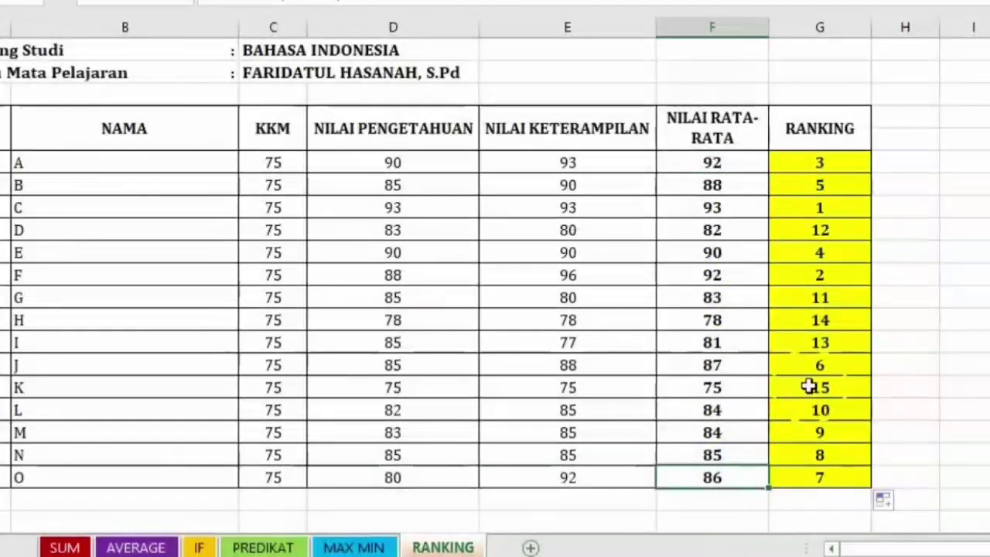
left_click(859, 391)
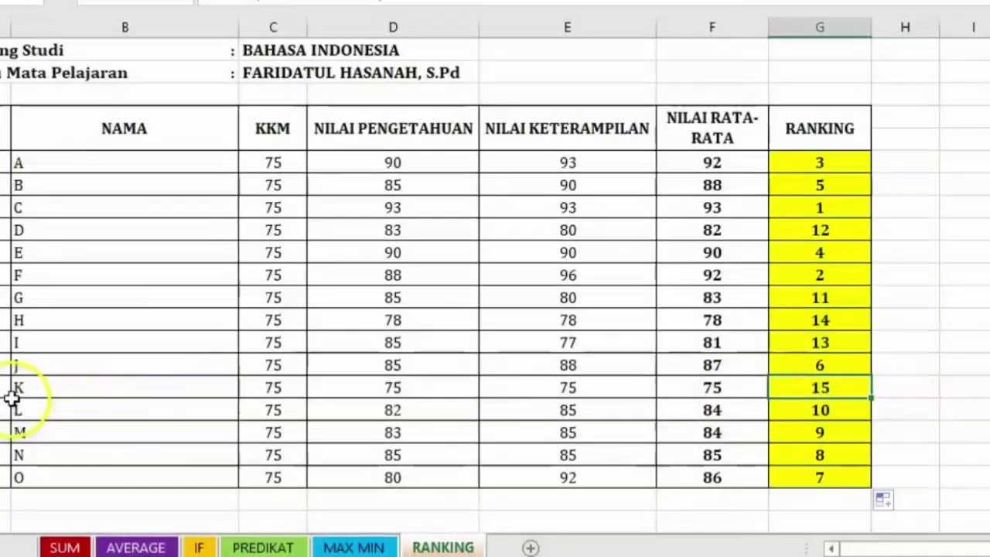
left_click(713, 388)
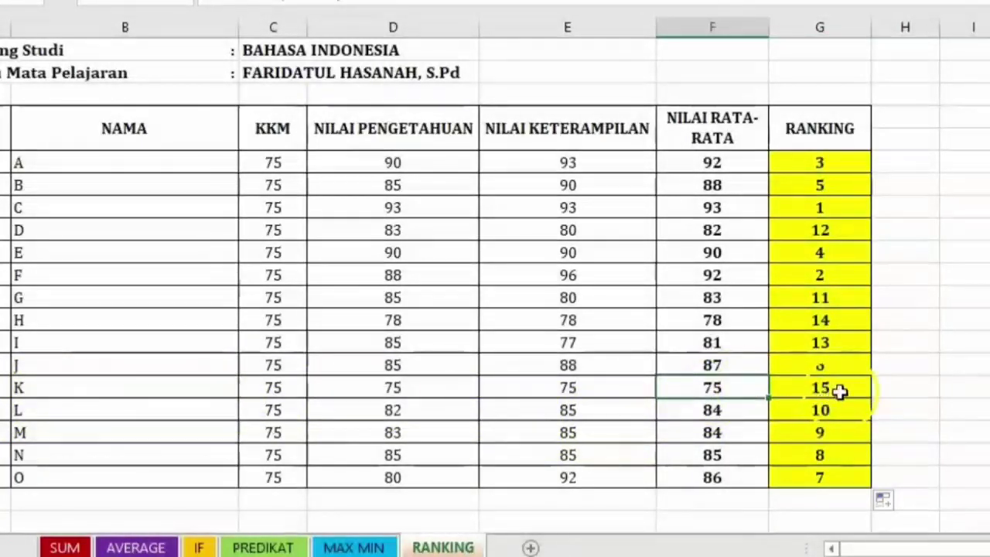
left_click(841, 389)
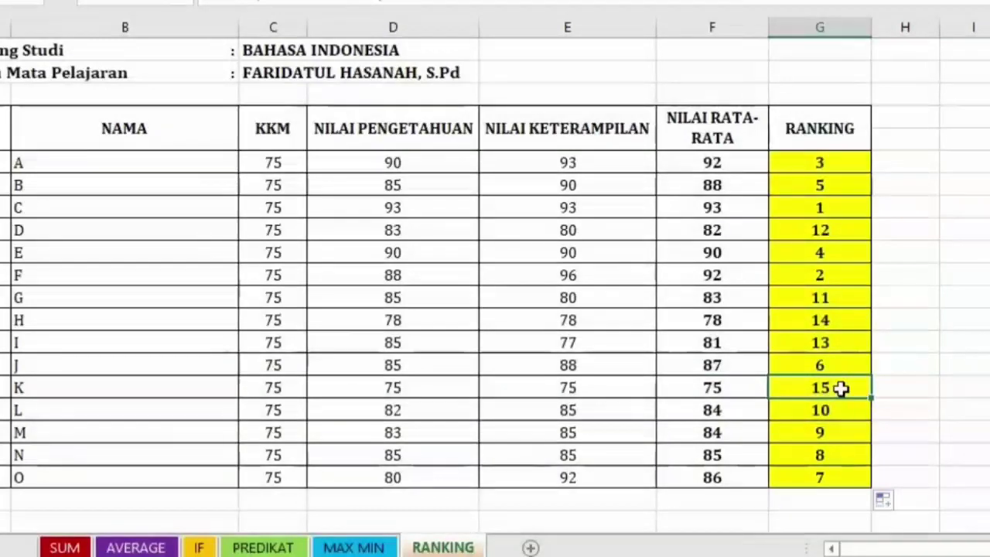